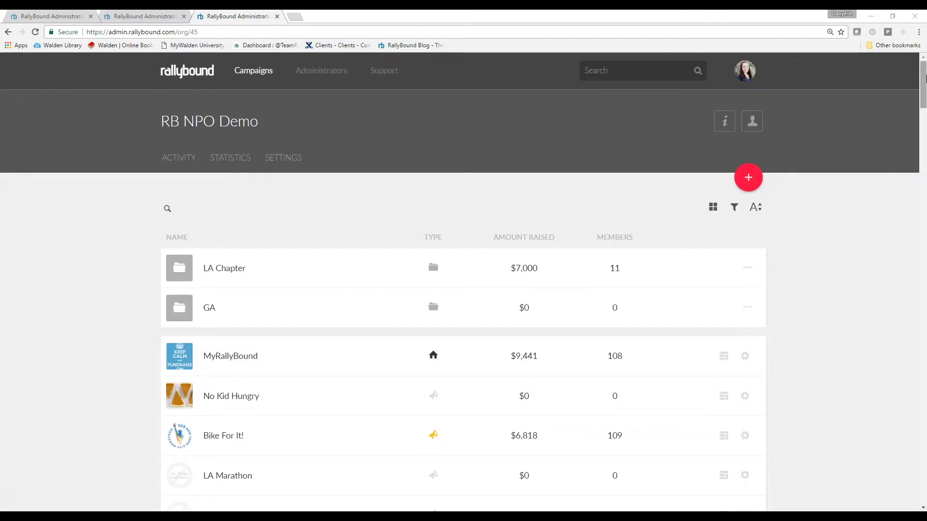
# Scroll to the bottom of the RB NPO Demo campaign list so the Be the Change row shows
pyautogui.moveTo(924, 80); pyautogui.dragTo(923, 476)
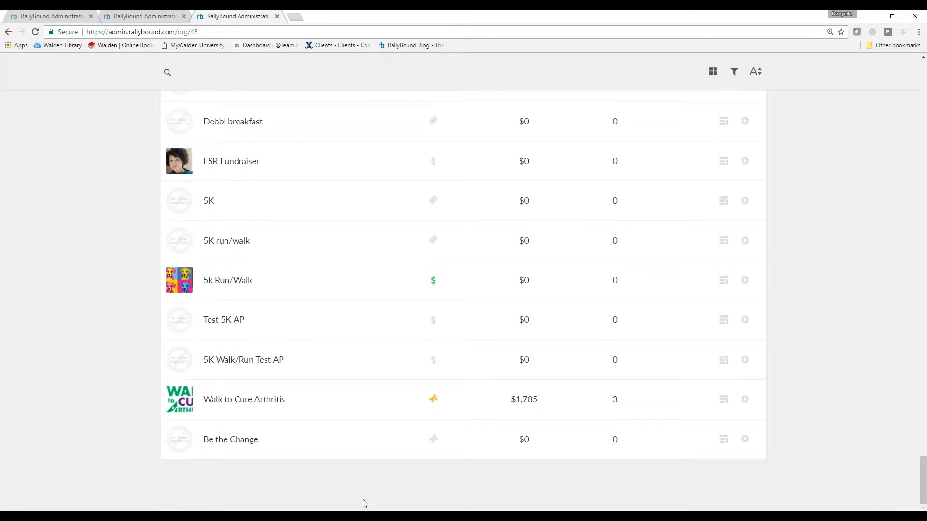
# Open Be the Change's admin panel, dismiss the Credit Card Processor warning, and go to Site Content > Media Library
pyautogui.click(746, 441)
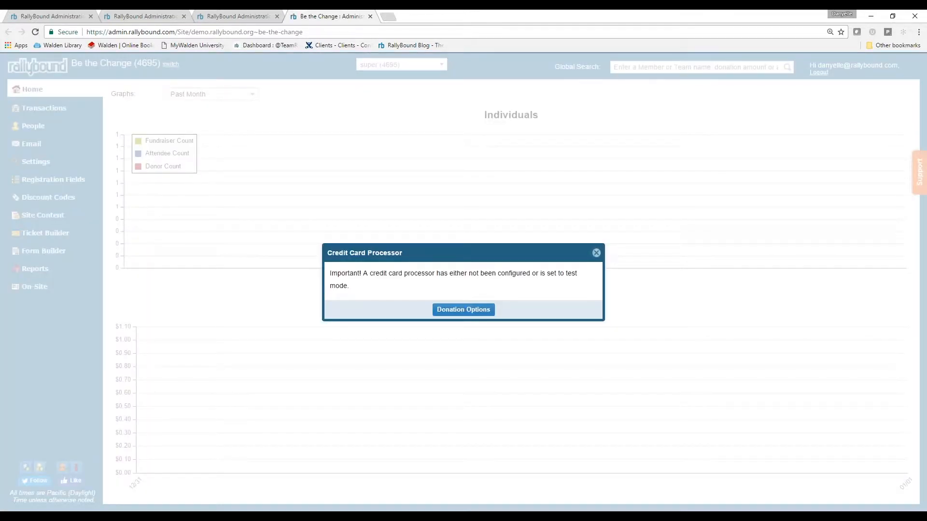
pyautogui.click(597, 253)
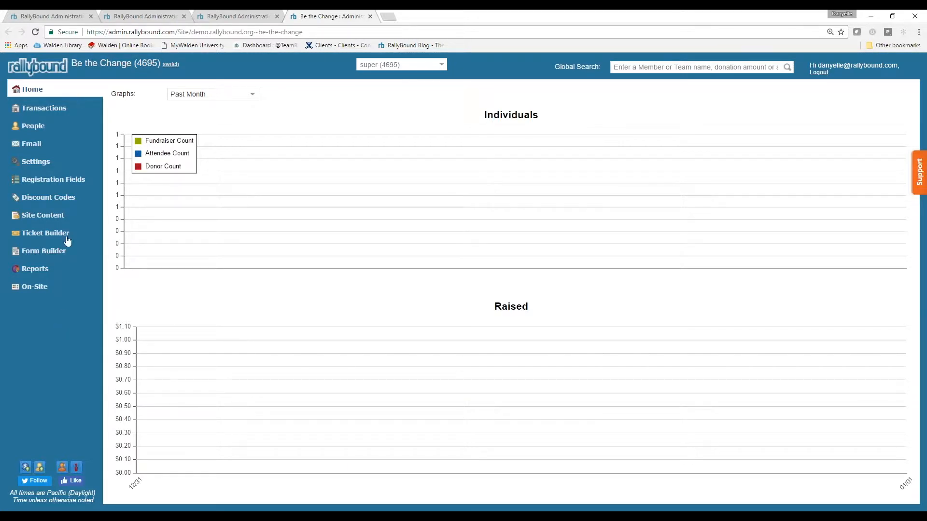
pyautogui.click(44, 215)
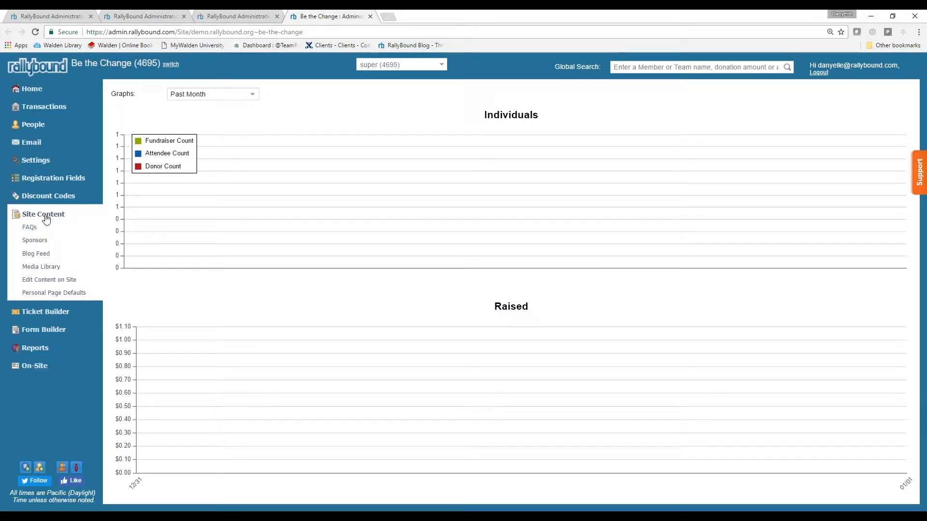
pyautogui.click(42, 267)
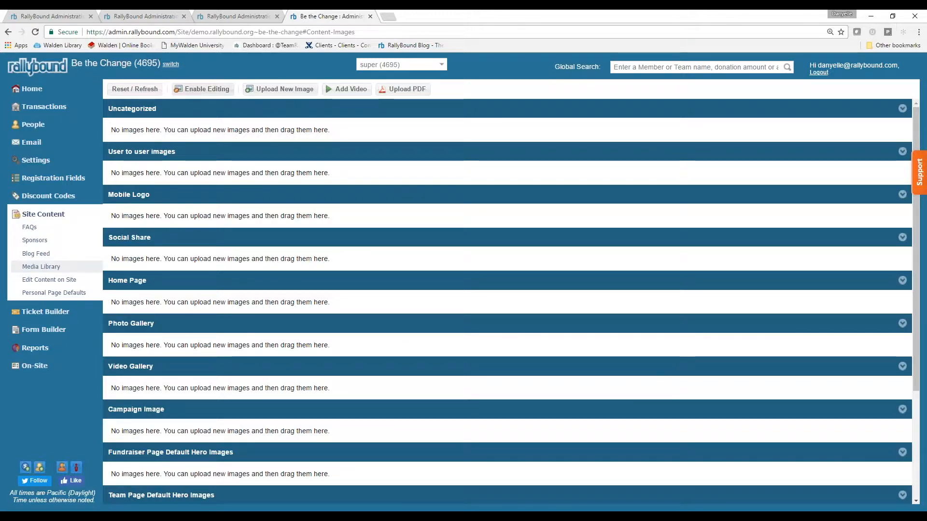
# Enable Media Library editing, confirming Yes, and bring up the Upload New Images dialog
pyautogui.click(203, 89)
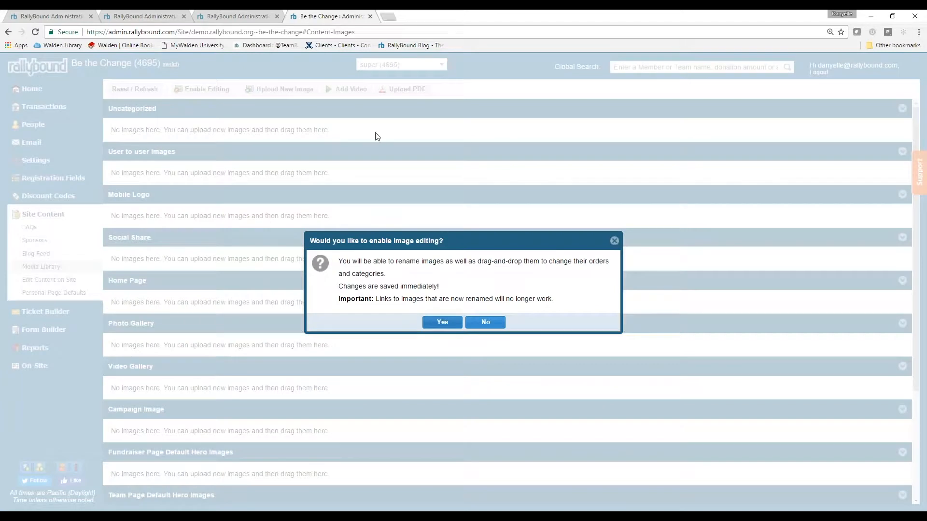
pyautogui.click(443, 324)
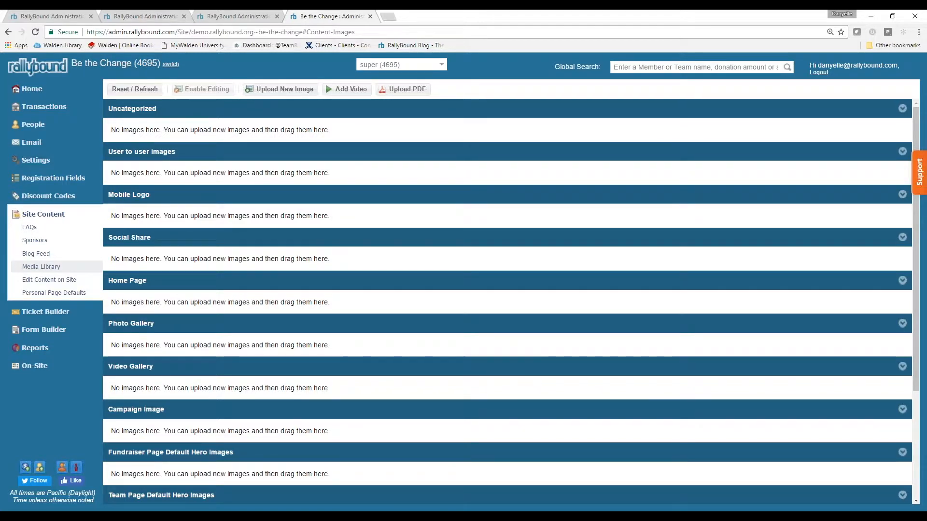
pyautogui.click(276, 93)
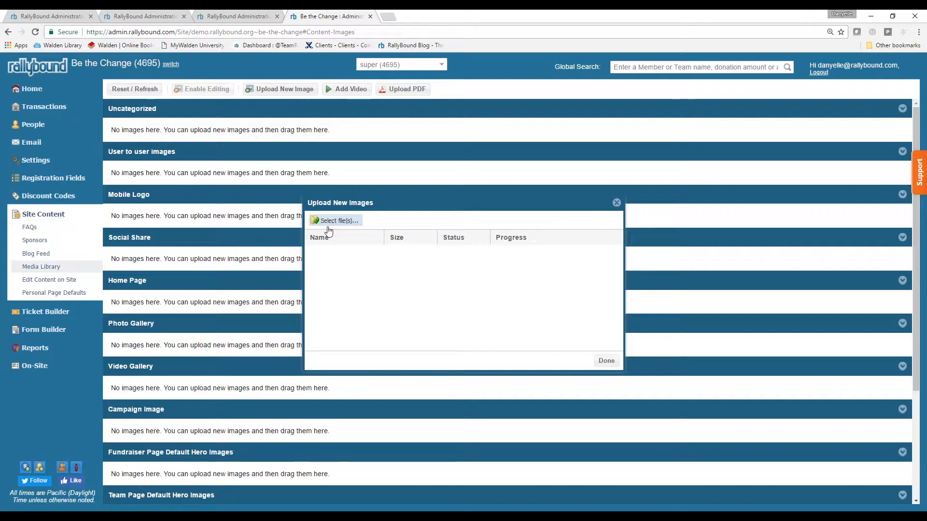
# Upload the Eckhart Tolle quote image from the Images folder
pyautogui.click(334, 222)
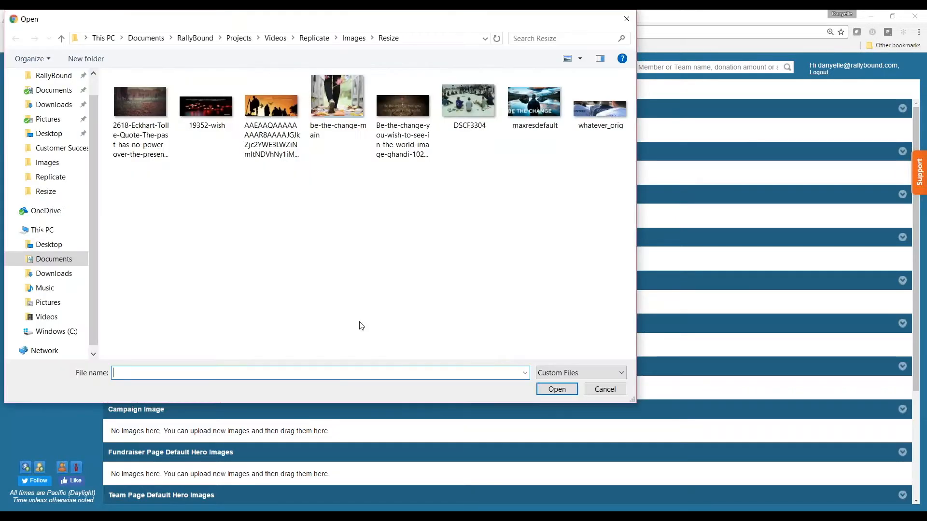
pyautogui.click(354, 37)
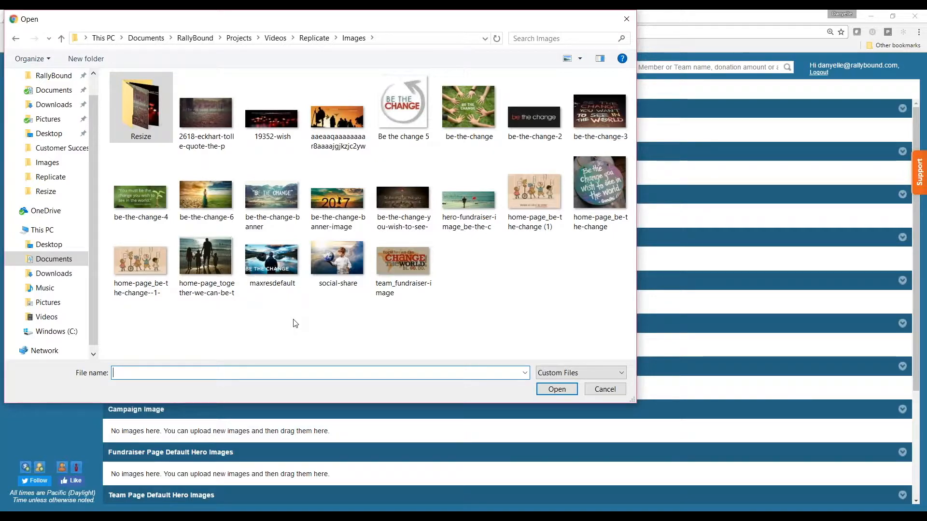
pyautogui.click(209, 141)
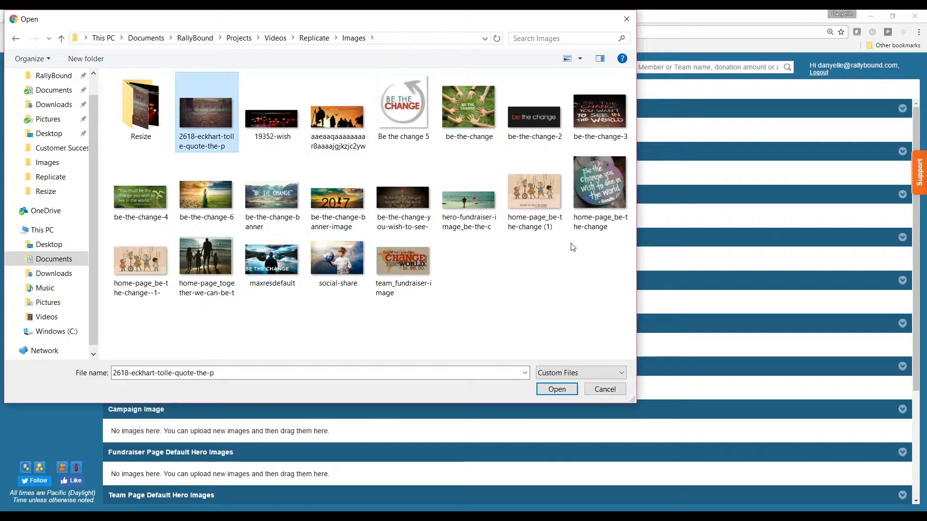
pyautogui.click(556, 389)
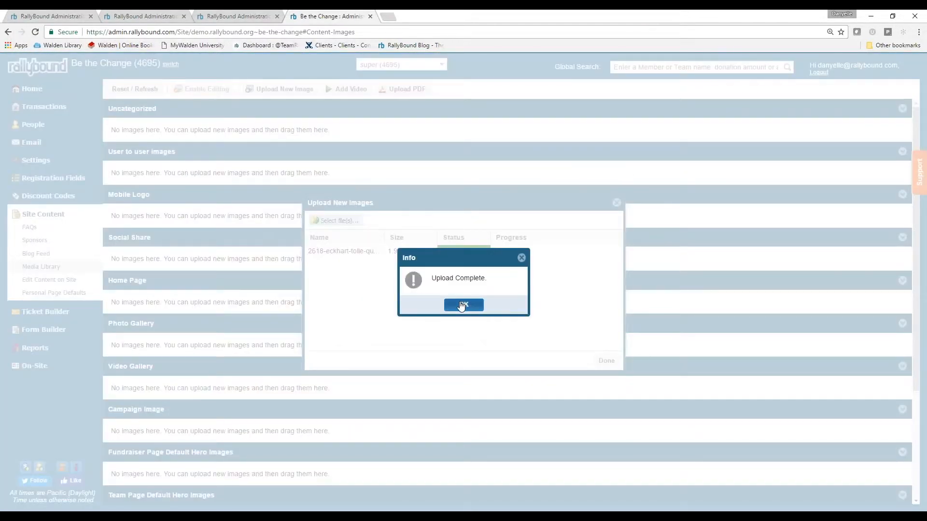
pyautogui.click(463, 305)
# Upload the remaining images, 19352-wish through team_fundraiser-image, in one batch
pyautogui.click(333, 221)
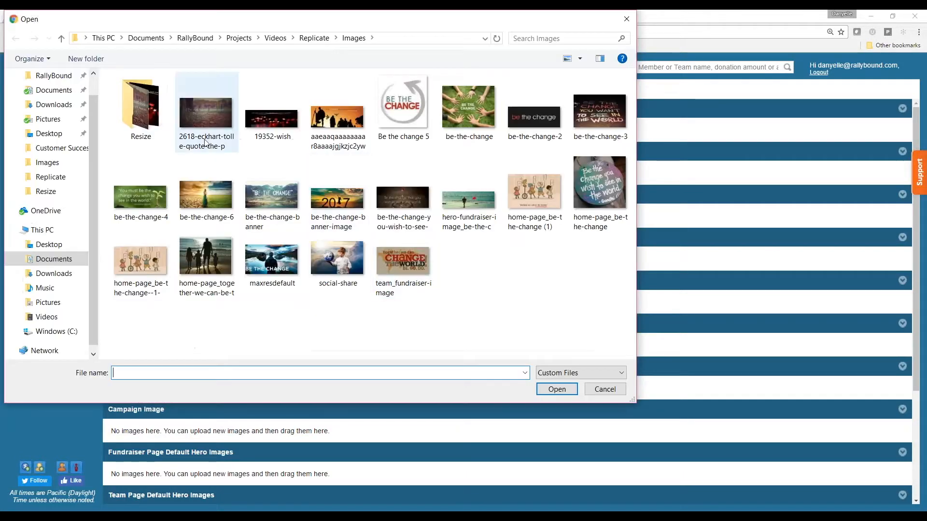
pyautogui.click(280, 135)
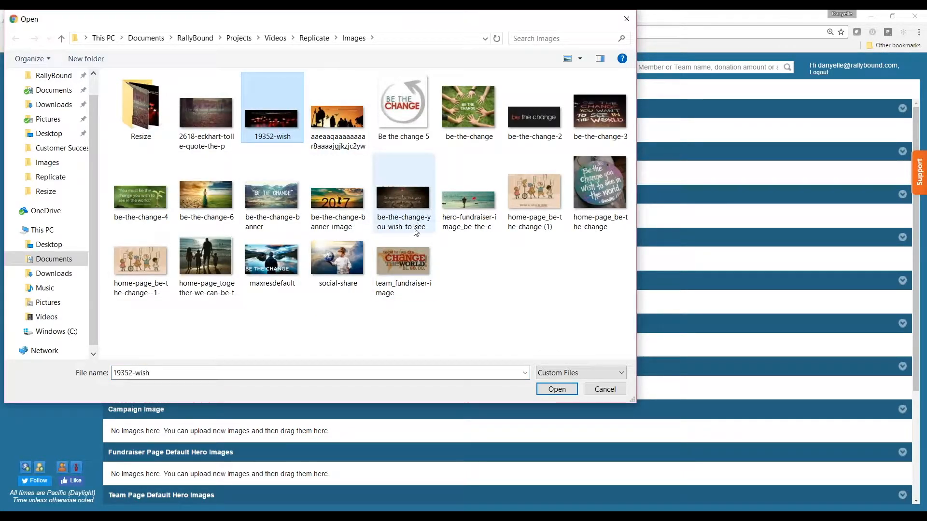
pyautogui.keyDown('shift'); pyautogui.click(413, 285); pyautogui.keyUp('shift')
pyautogui.click(555, 391)
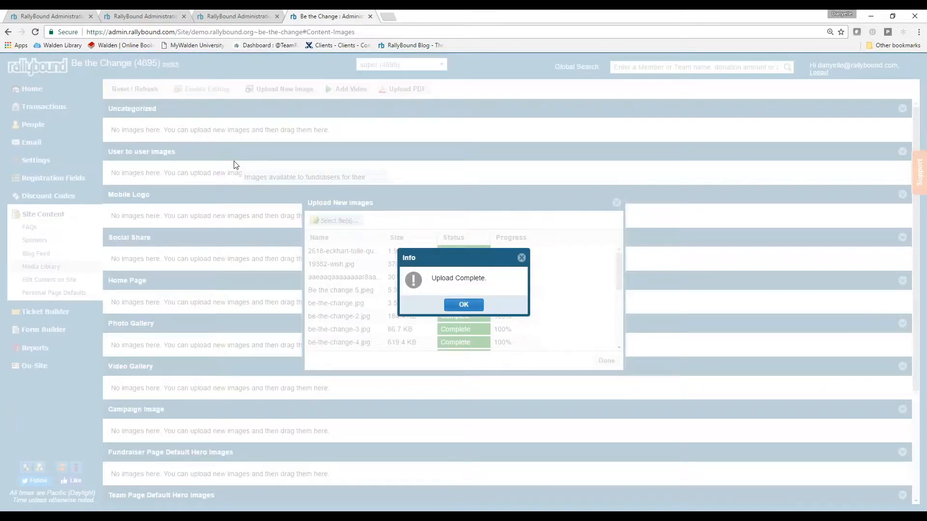
pyautogui.click(459, 305)
# Close the upload dialog and scroll the library to check the new images under Uncategorized
pyautogui.click(606, 361)
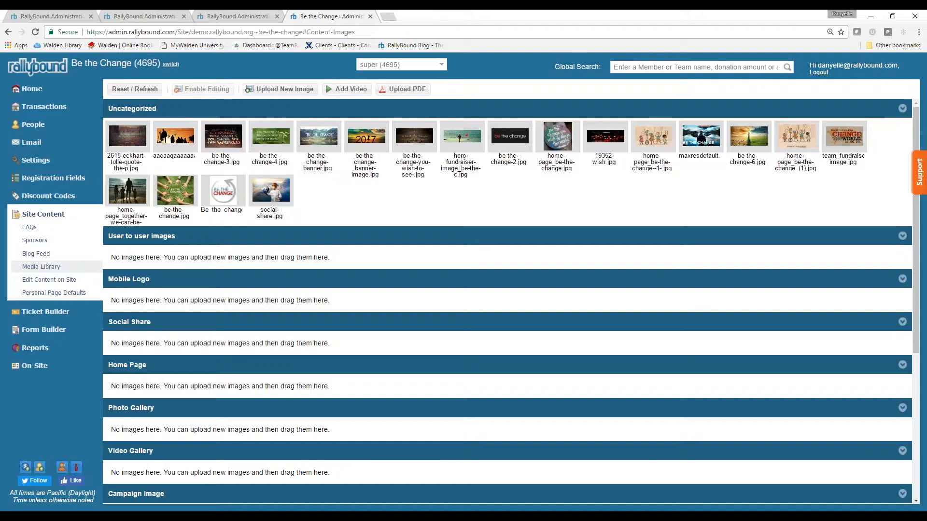
pyautogui.scroll(-1, 190, 304)
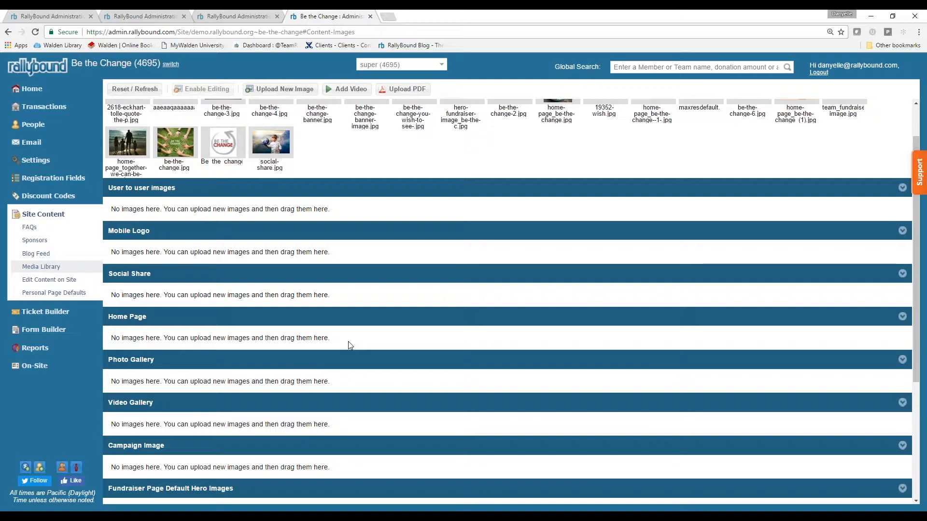
pyautogui.scroll(-2, 348, 344)
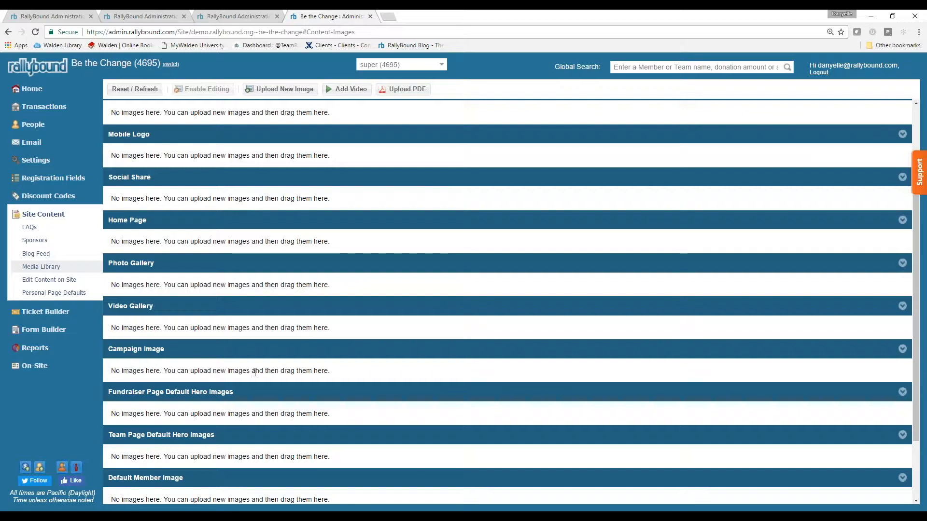
pyautogui.click(145, 17)
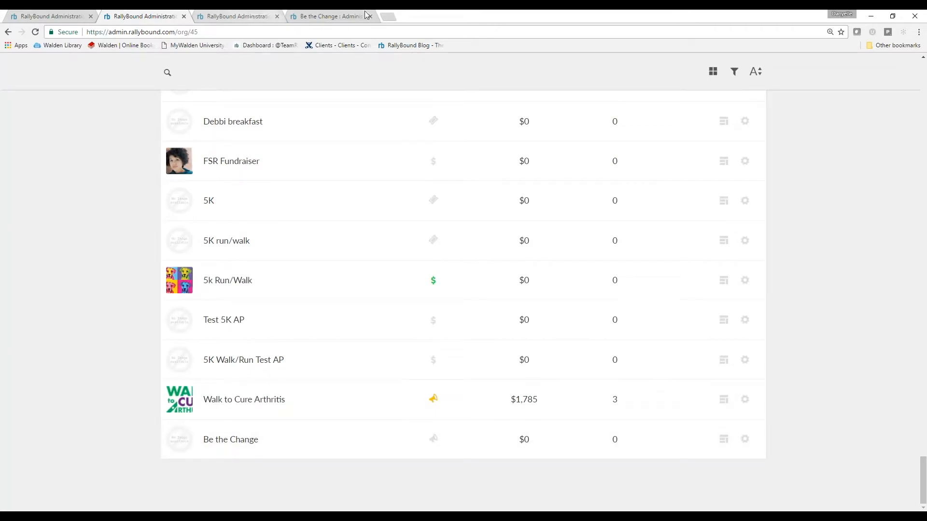
pyautogui.click(323, 18)
pyautogui.scroll(-2, 326, 175)
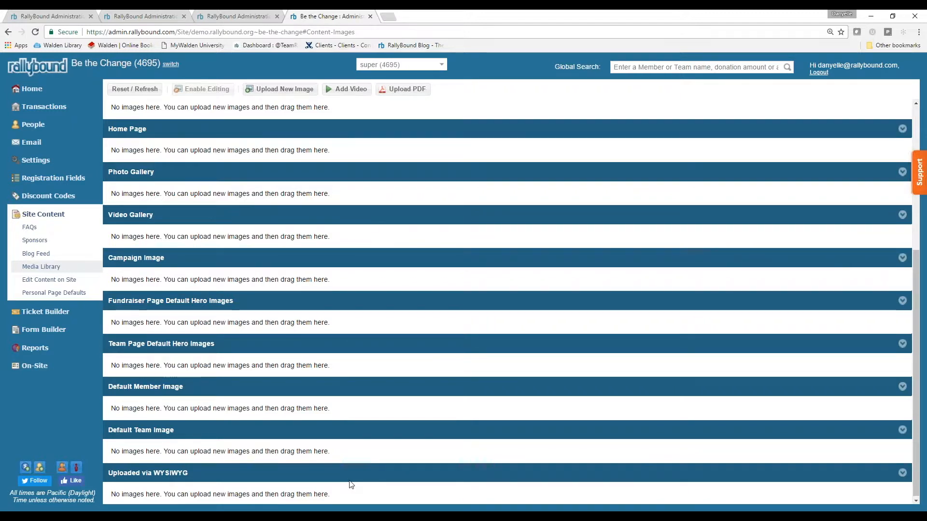
# Move two images into Social Share, two into User to user images, and team_fundraiser-image into Team Page Default Hero Images
pyautogui.scroll(5, 350, 484)
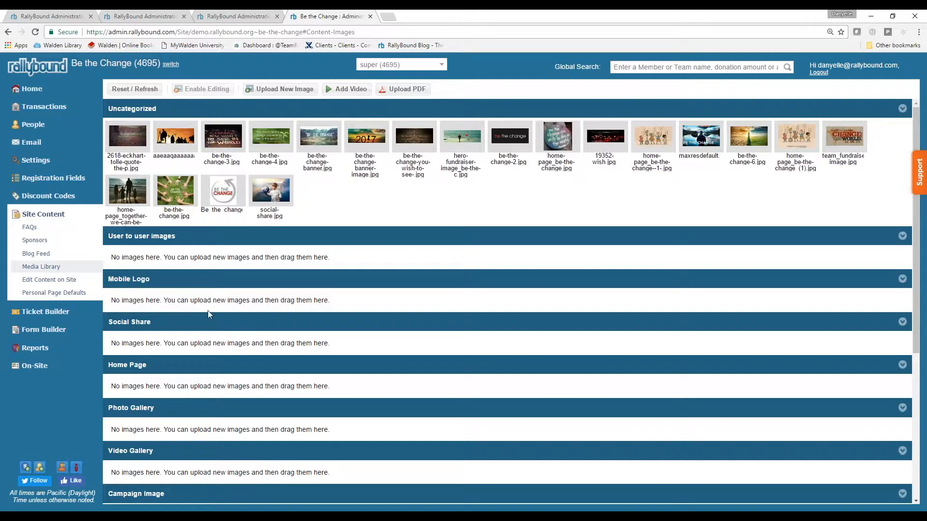
pyautogui.moveTo(209, 320)
pyautogui.moveTo(270, 193); pyautogui.dragTo(189, 340)
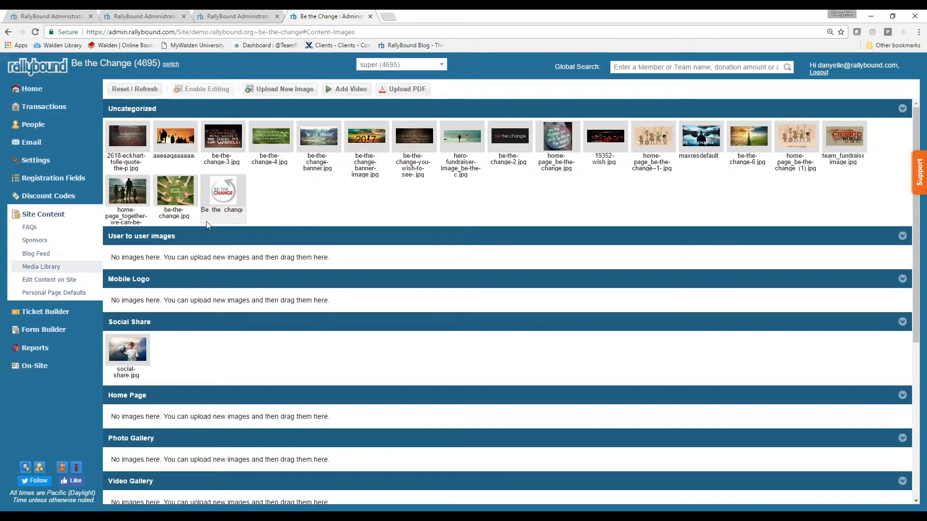
pyautogui.moveTo(223, 198); pyautogui.dragTo(209, 354)
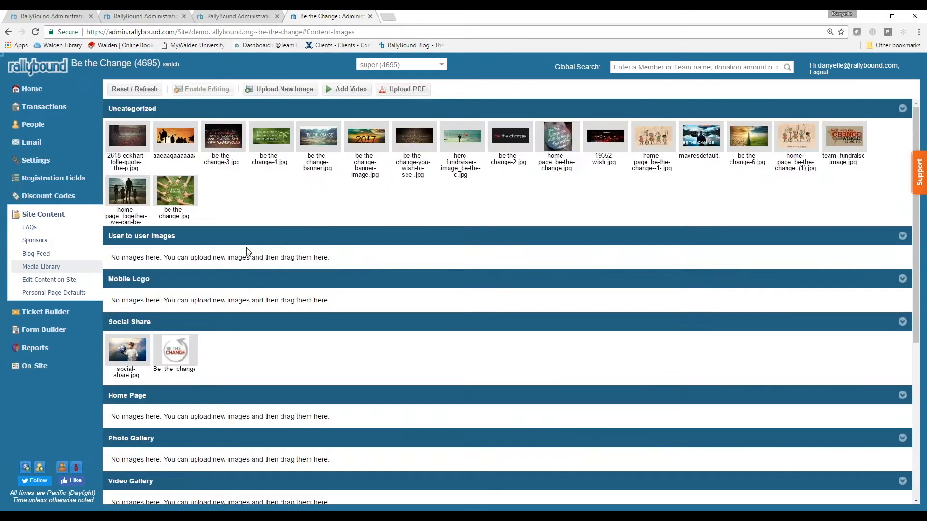
pyautogui.moveTo(180, 201); pyautogui.dragTo(170, 233)
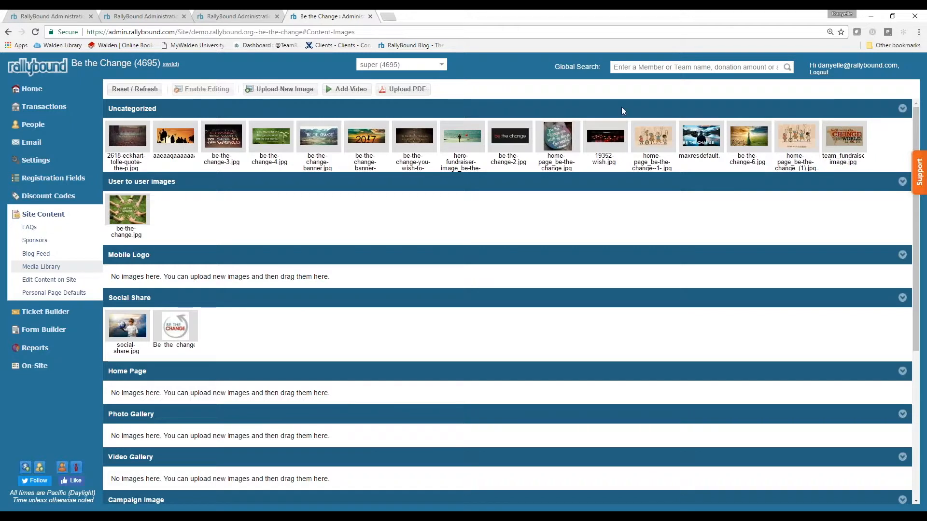
pyautogui.moveTo(786, 135); pyautogui.dragTo(265, 208)
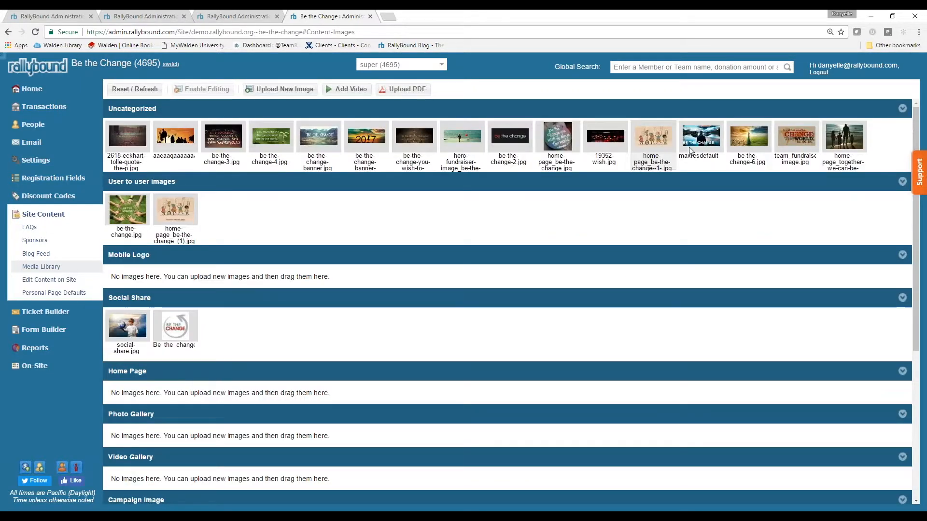
pyautogui.moveTo(806, 142); pyautogui.dragTo(203, 365)
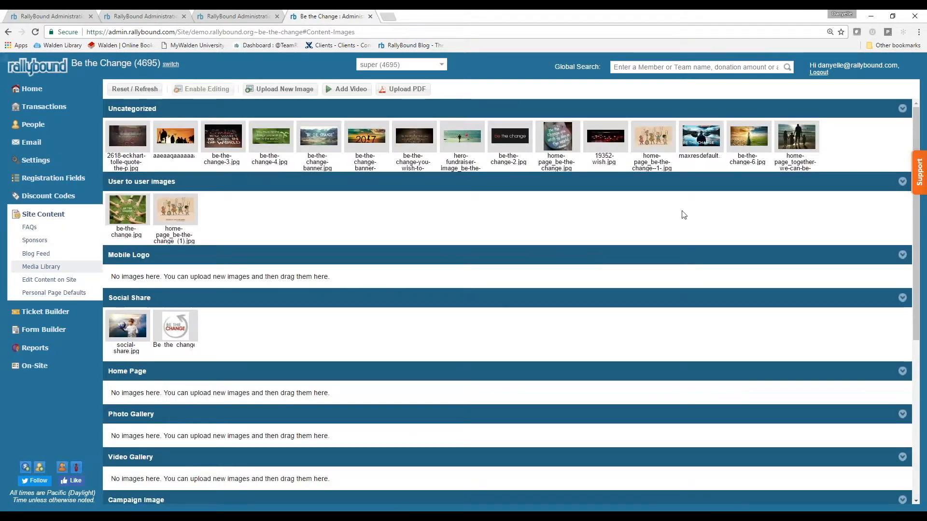
# File be-the-change-6, home-page_together, the banners and be-the-change-2 under Home Page, and hero-fundraiser under Fundraiser hero images
pyautogui.moveTo(747, 142); pyautogui.dragTo(204, 395)
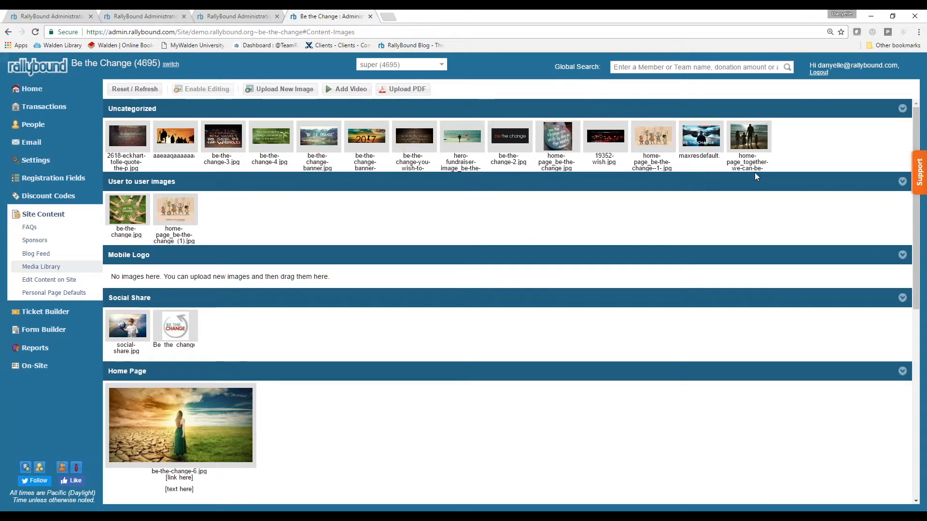
pyautogui.moveTo(755, 137); pyautogui.dragTo(328, 426)
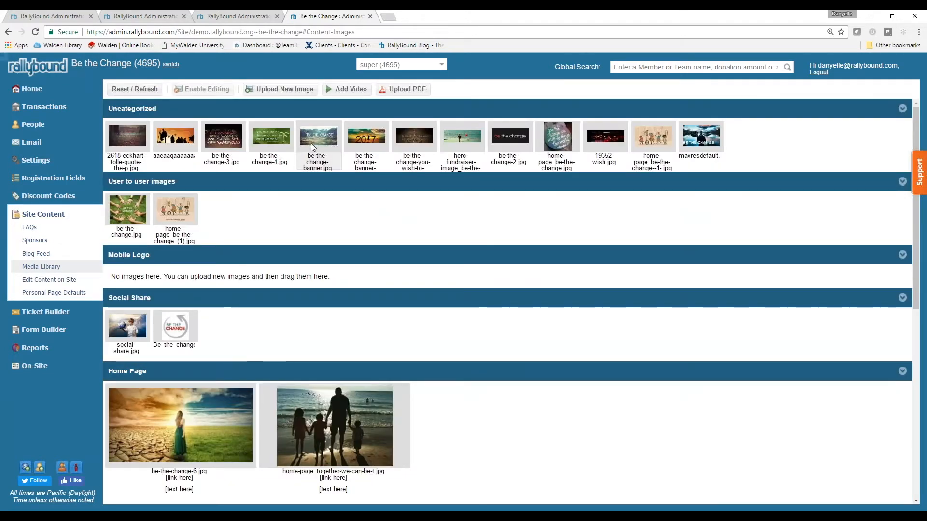
pyautogui.moveTo(363, 137); pyautogui.dragTo(465, 409)
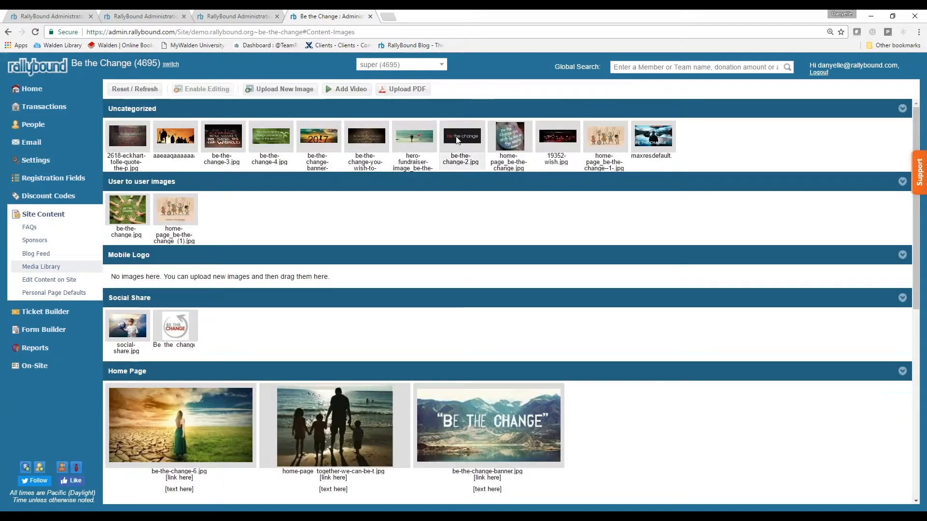
pyautogui.moveTo(509, 138); pyautogui.dragTo(610, 418)
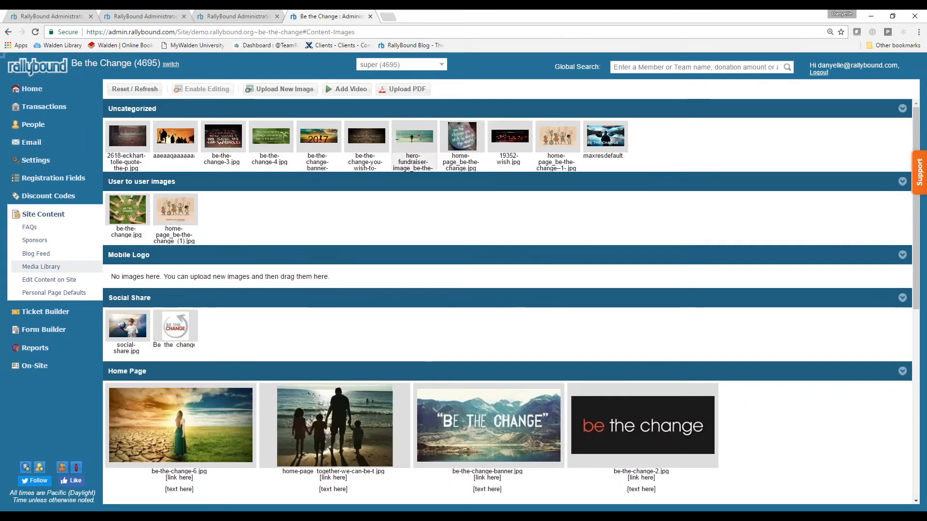
pyautogui.moveTo(191, 132); pyautogui.dragTo(344, 223)
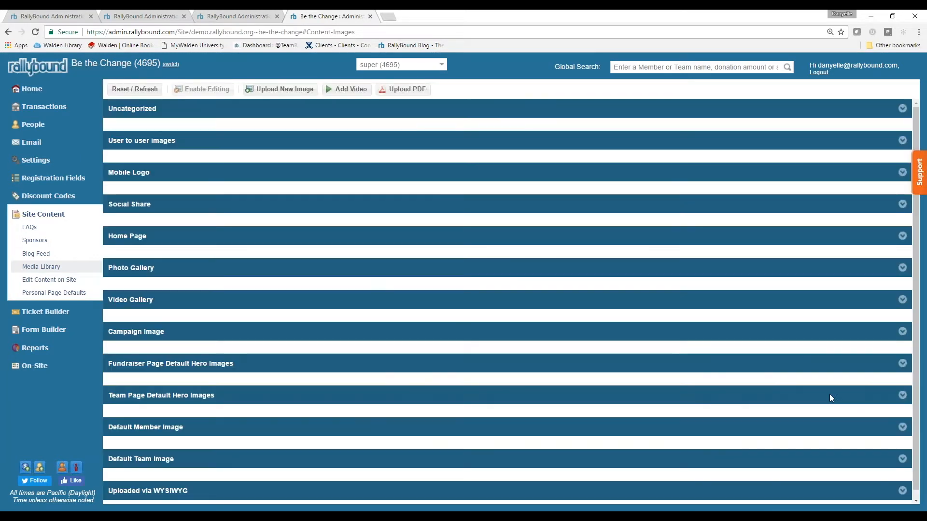
pyautogui.moveTo(325, 140); pyautogui.dragTo(162, 296)
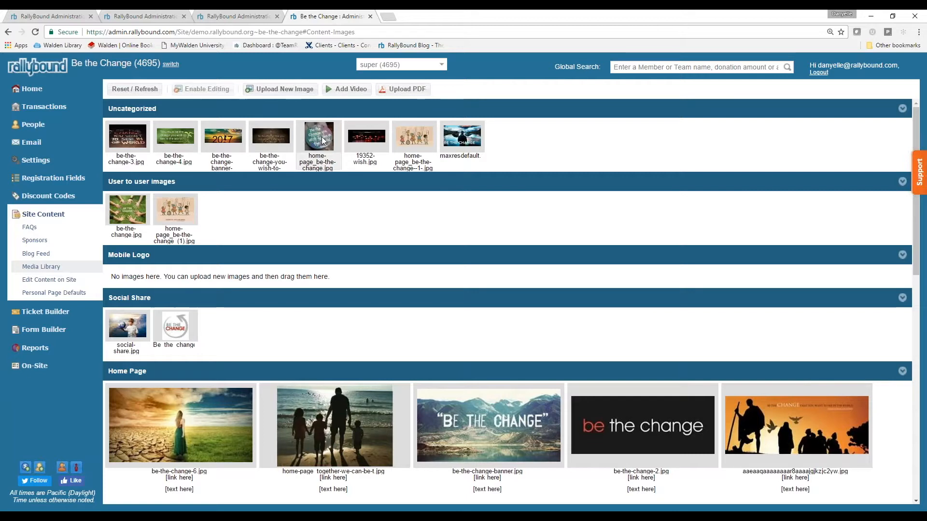
# File home-page_be-the-change under Campaign Image and be-the-change-you-wish-to-see under Home Page, then refresh the library
pyautogui.moveTo(322, 140); pyautogui.dragTo(170, 226)
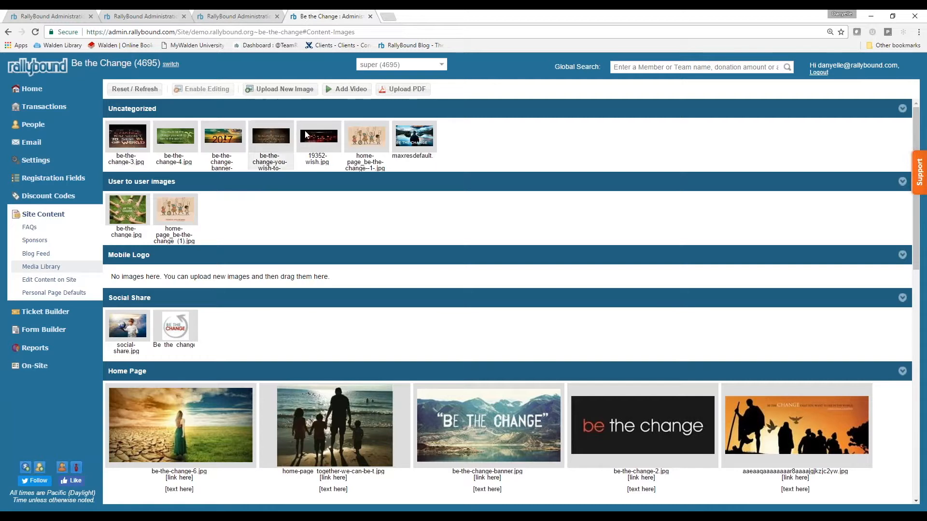
pyautogui.moveTo(273, 140); pyautogui.dragTo(876, 436)
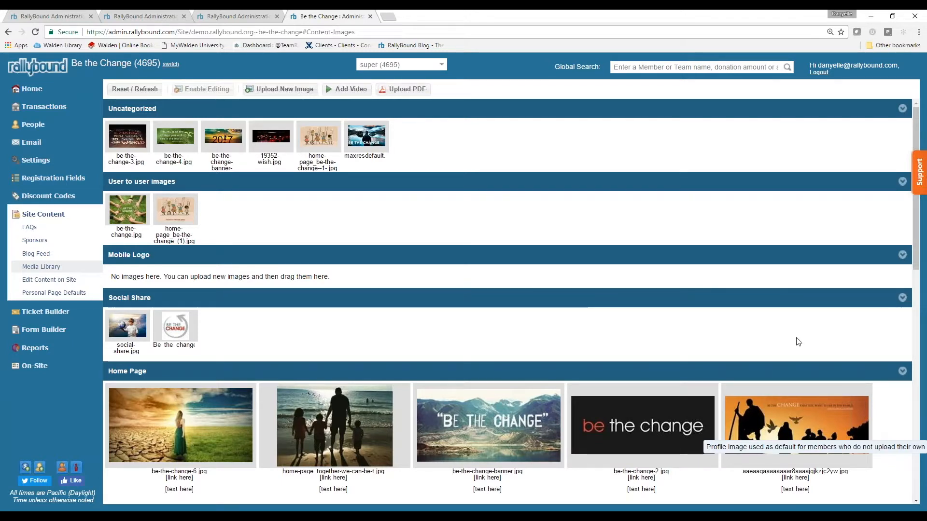
pyautogui.scroll(-3, 709, 314)
pyautogui.scroll(3, 683, 236)
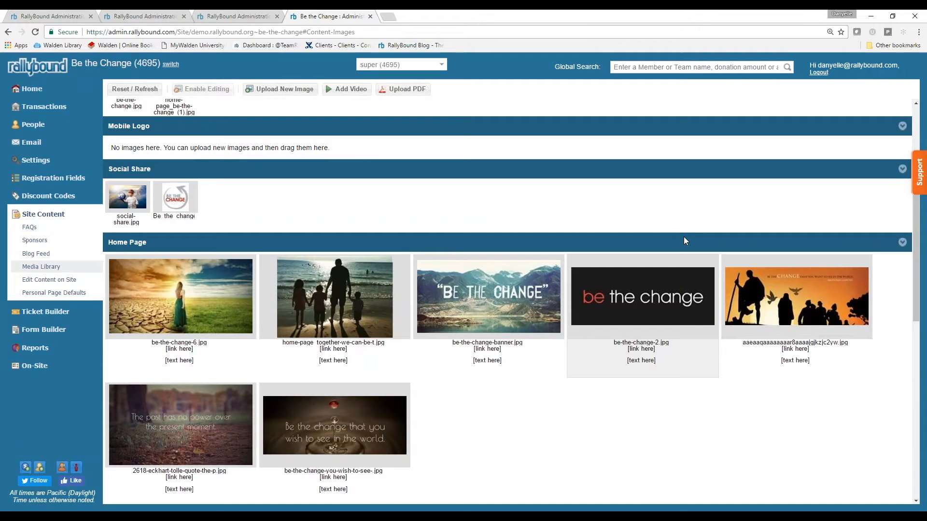
pyautogui.click(144, 90)
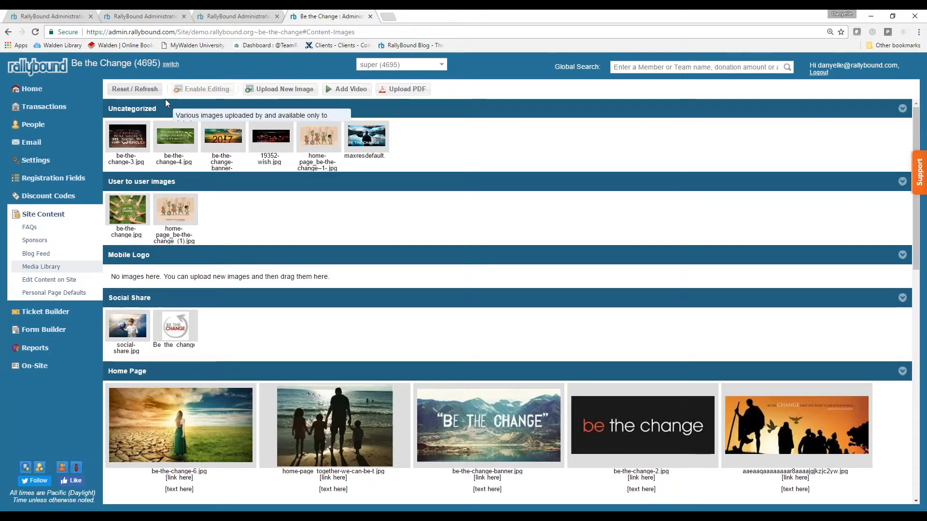
# Open Site Content > Edit Content on Site to view the home page's rotating banner images
pyautogui.click(49, 283)
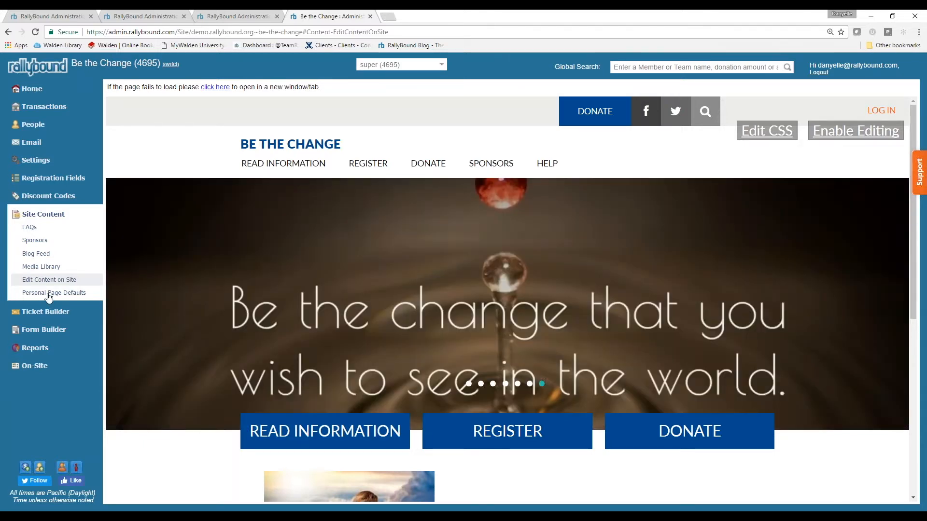
pyautogui.click(49, 294)
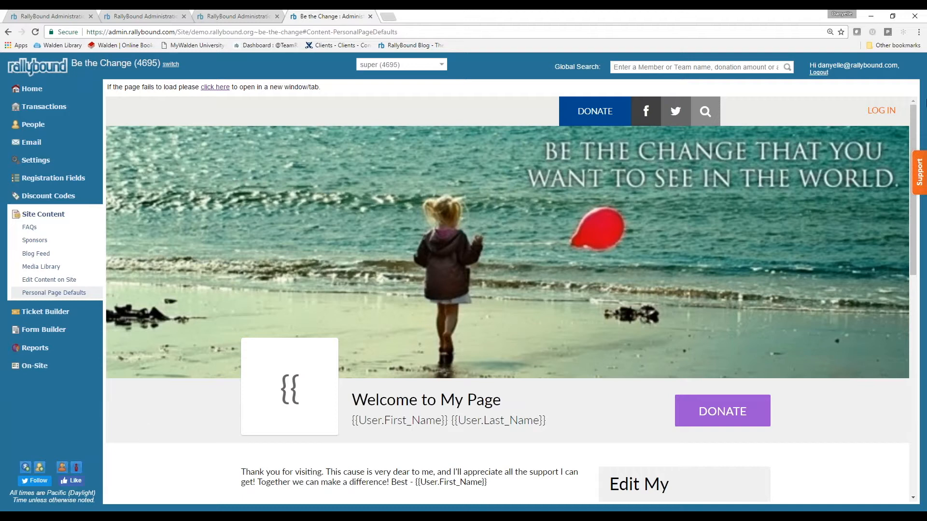
pyautogui.moveTo(912, 214); pyautogui.dragTo(907, 484)
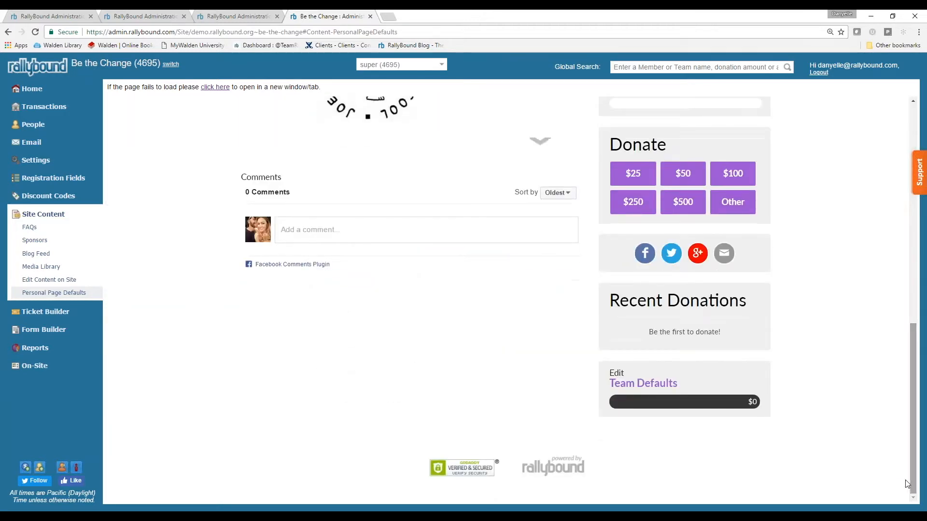
pyautogui.click(661, 385)
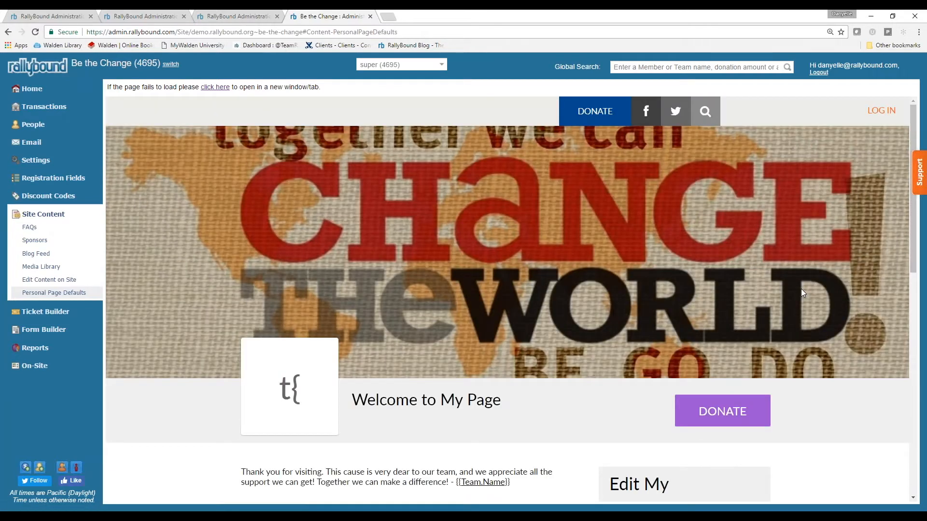
pyautogui.click(69, 282)
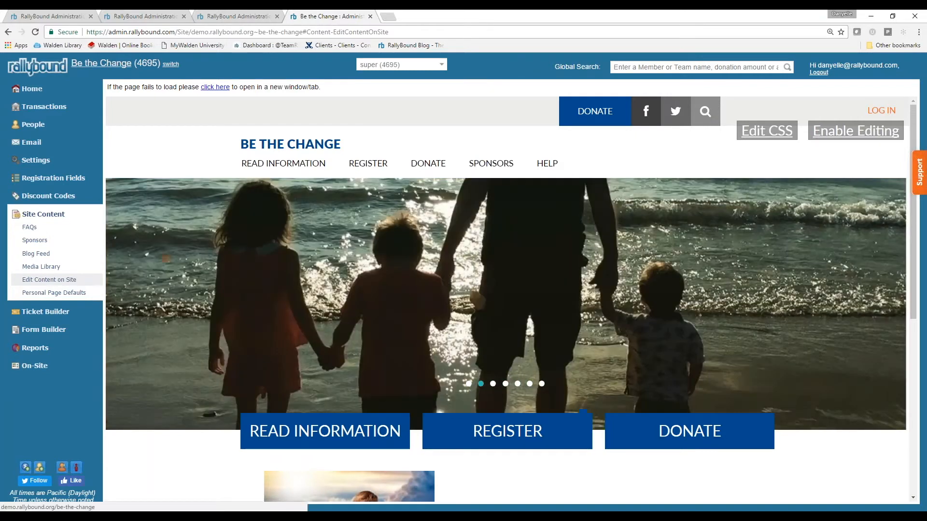
# Open the live Be the Change site in a new tab, enable editing, and select the 'Join our cause' line
pyautogui.click(58, 281)
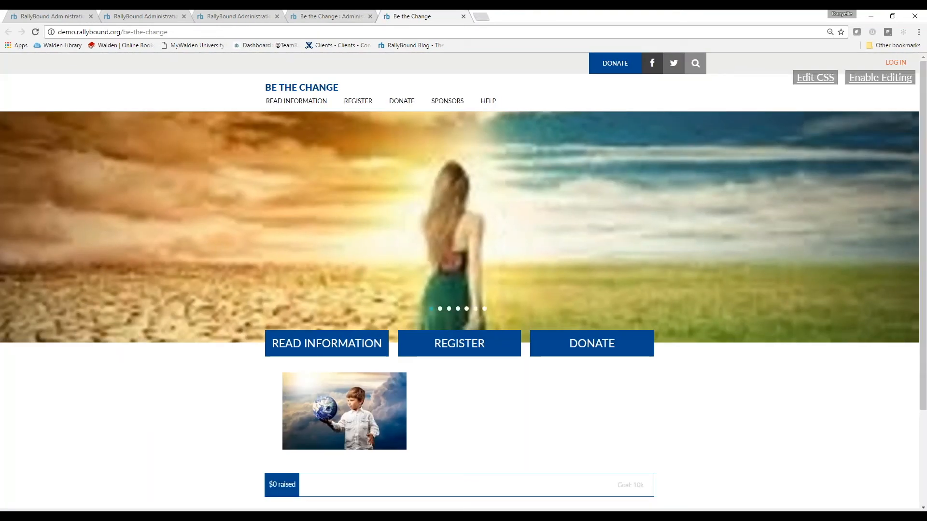
pyautogui.click(889, 79)
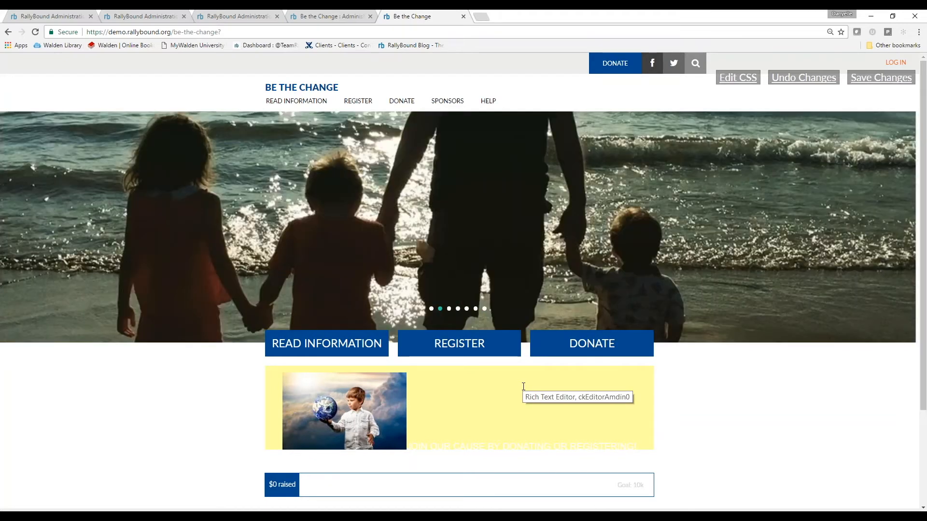
pyautogui.click(523, 386)
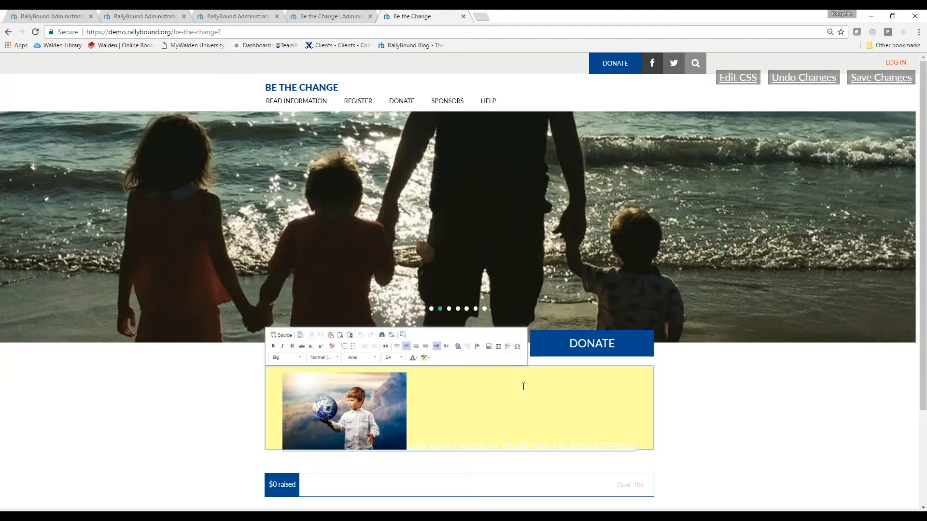
pyautogui.moveTo(422, 420); pyautogui.dragTo(637, 414)
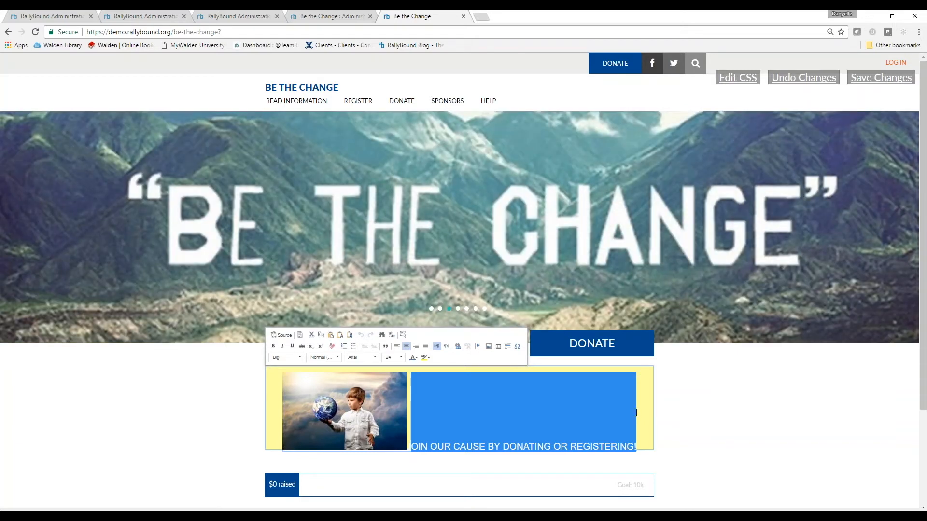
# Look at the Source, Styles and Image upload options without changing anything, then return to the admin tab
pyautogui.click(283, 335)
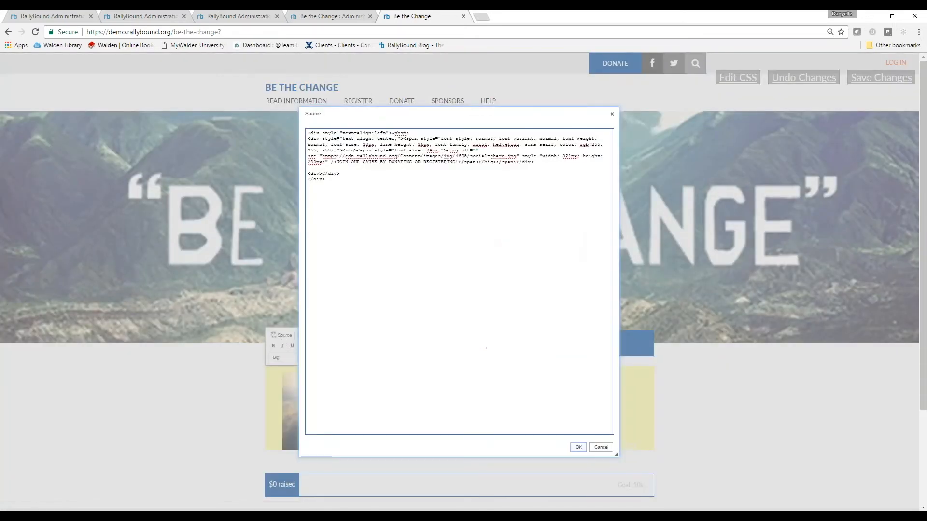
pyautogui.click(611, 115)
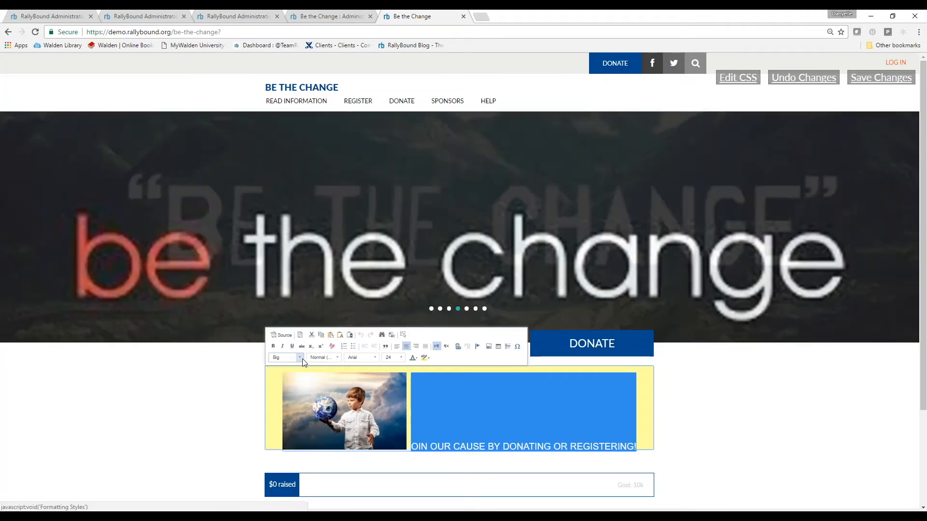
pyautogui.click(300, 358)
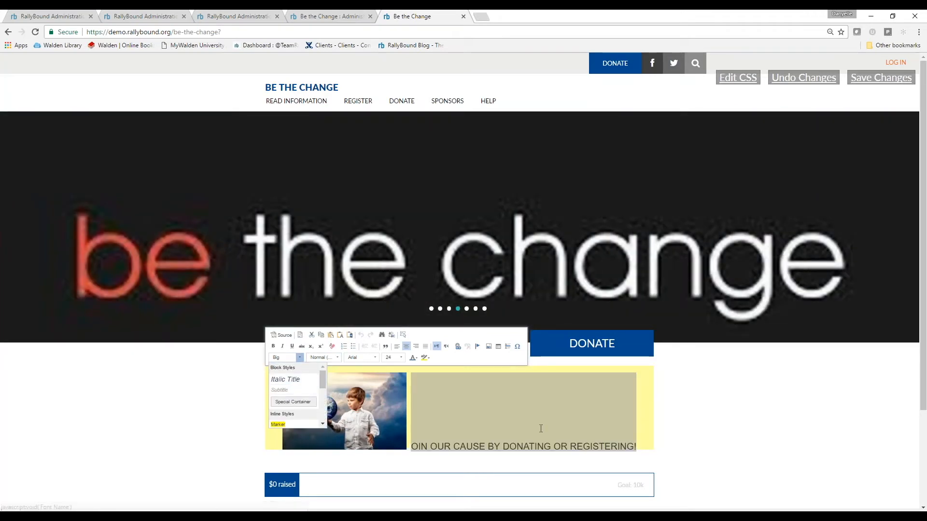
pyautogui.click(518, 415)
pyautogui.click(519, 415)
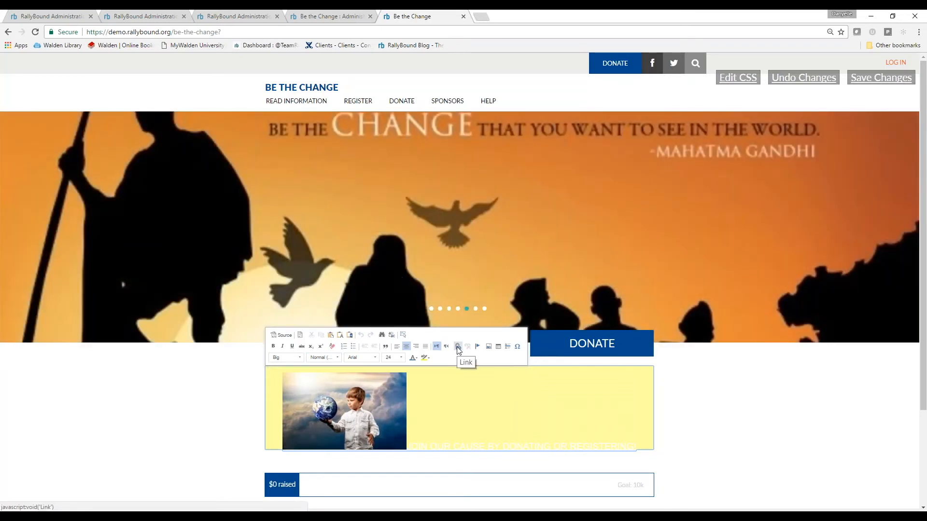
pyautogui.click(491, 347)
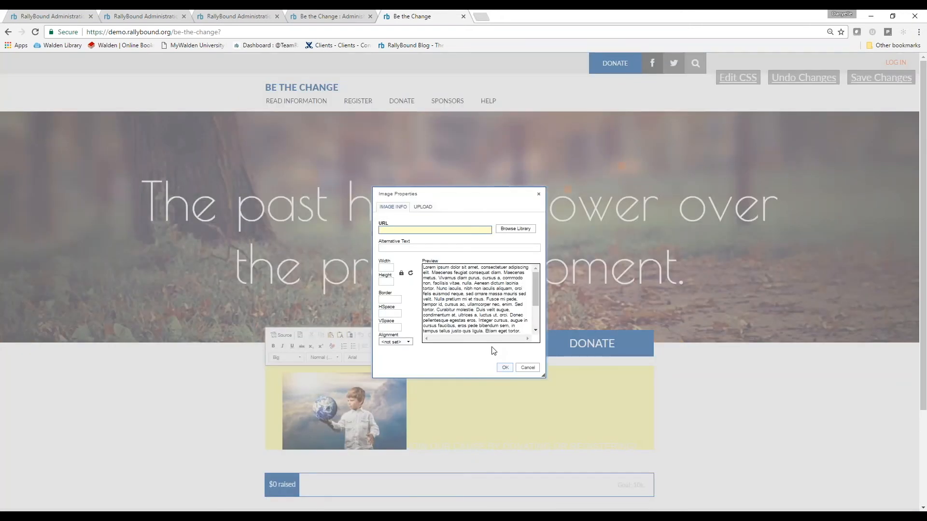
pyautogui.click(424, 208)
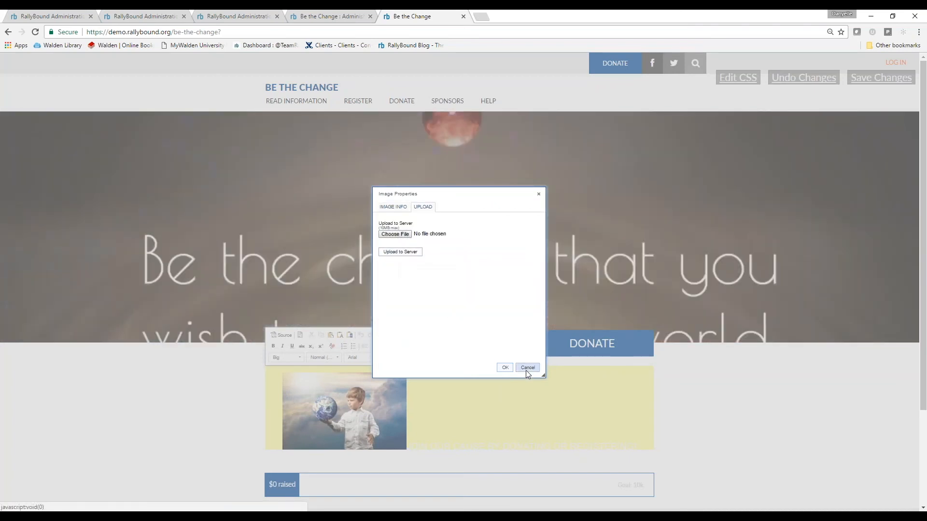
pyautogui.click(527, 370)
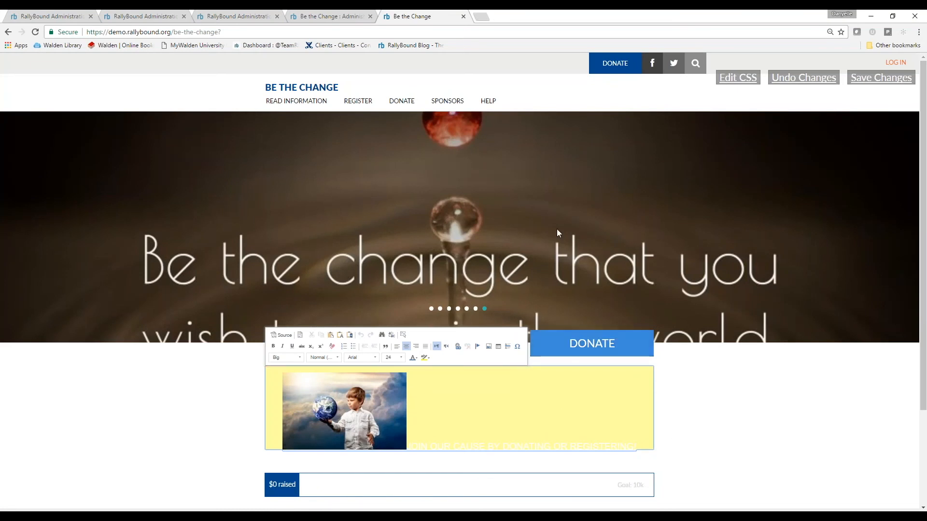
pyautogui.click(256, 16)
# Return to the campaign admin and review images in Uncategorized, Social Share, Home Page and other sections
pyautogui.click(313, 14)
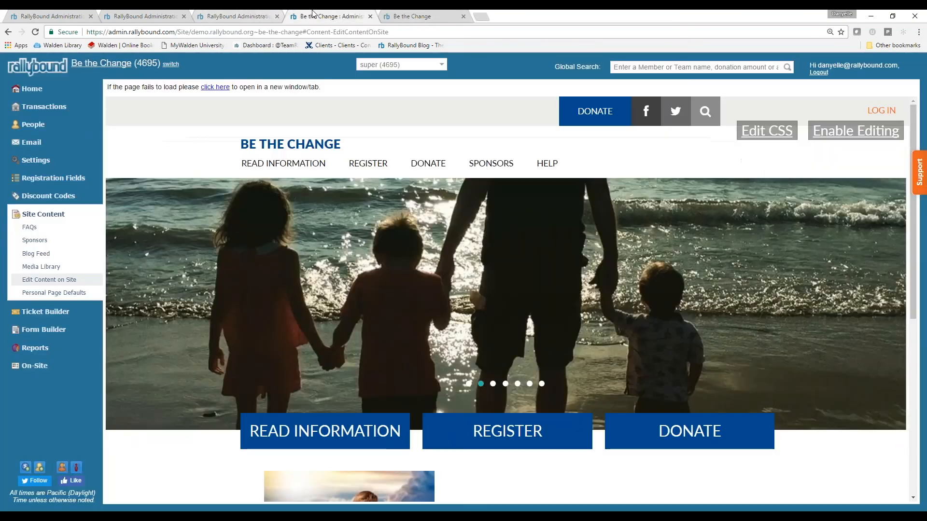
pyautogui.click(34, 266)
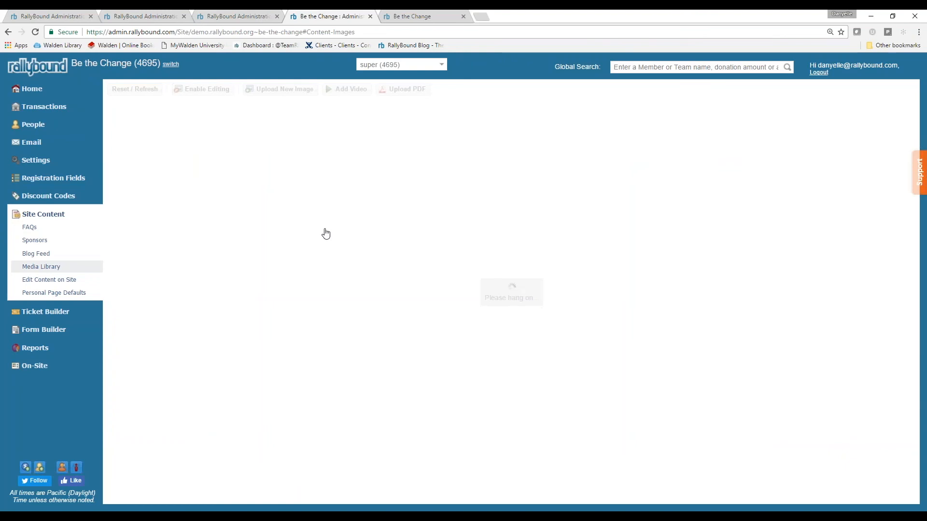
pyautogui.scroll(-9, 549, 230)
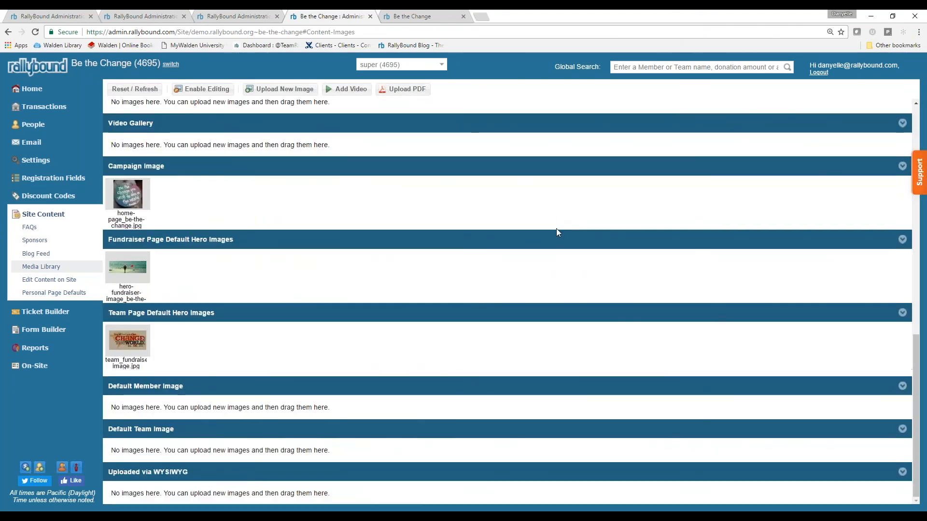
pyautogui.scroll(10, 560, 242)
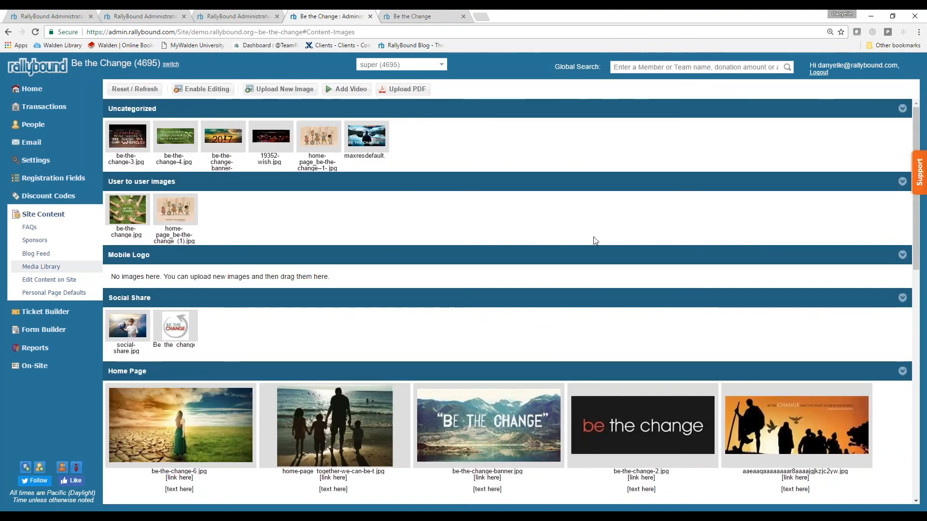